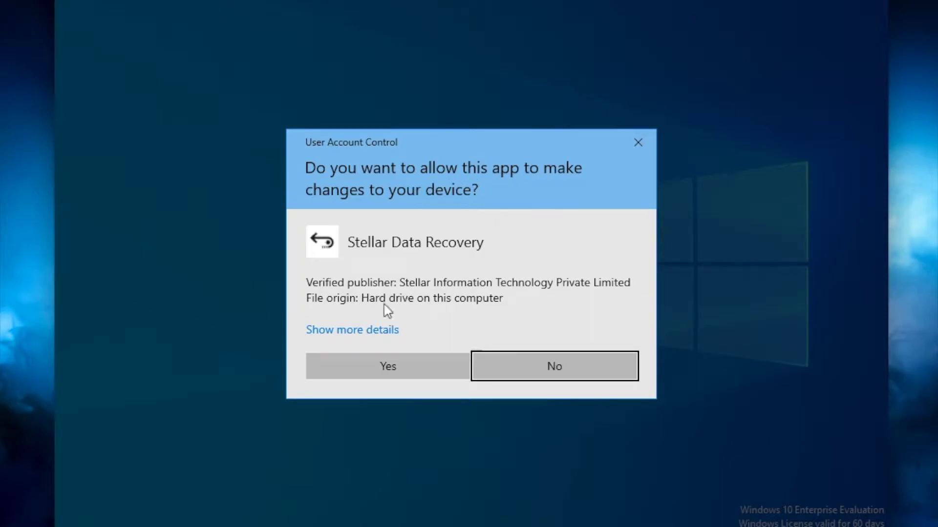
Allow the Stellar Data Recovery installer to run and start setup in English.
{"action": "left_click", "coordinate": [373, 365]}
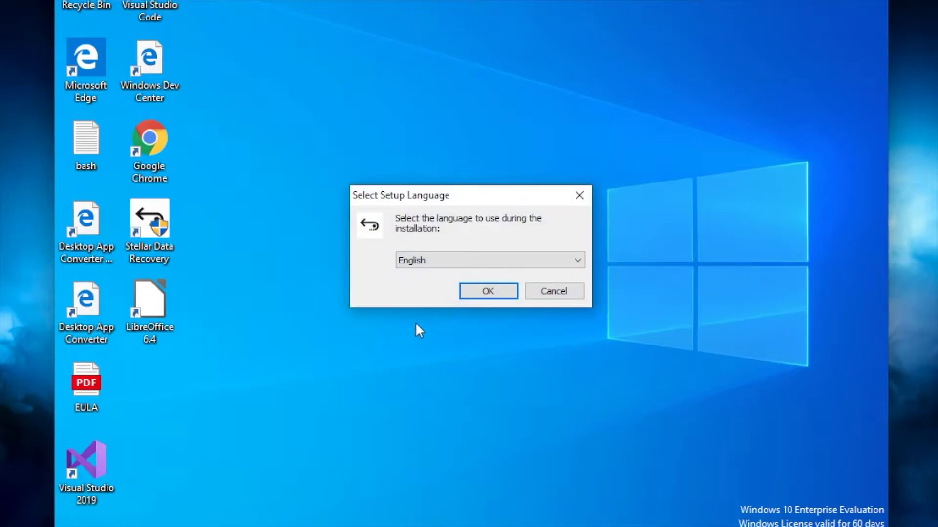
{"action": "left_click", "coordinate": [442, 262]}
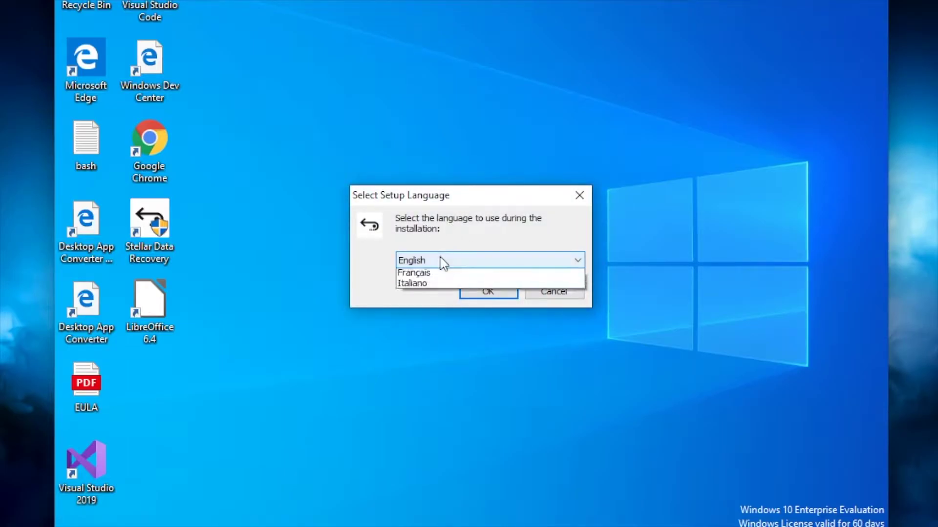
{"action": "left_click", "coordinate": [418, 285]}
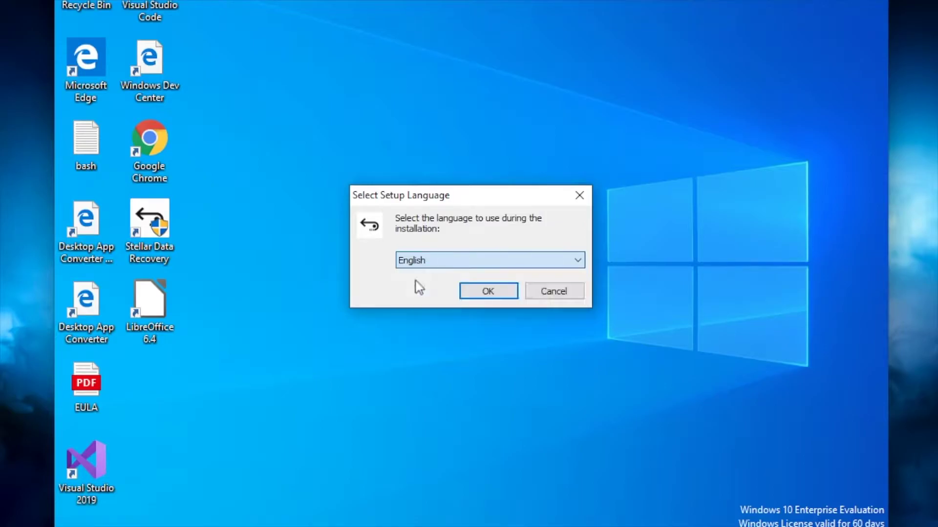
{"action": "left_click", "coordinate": [479, 290]}
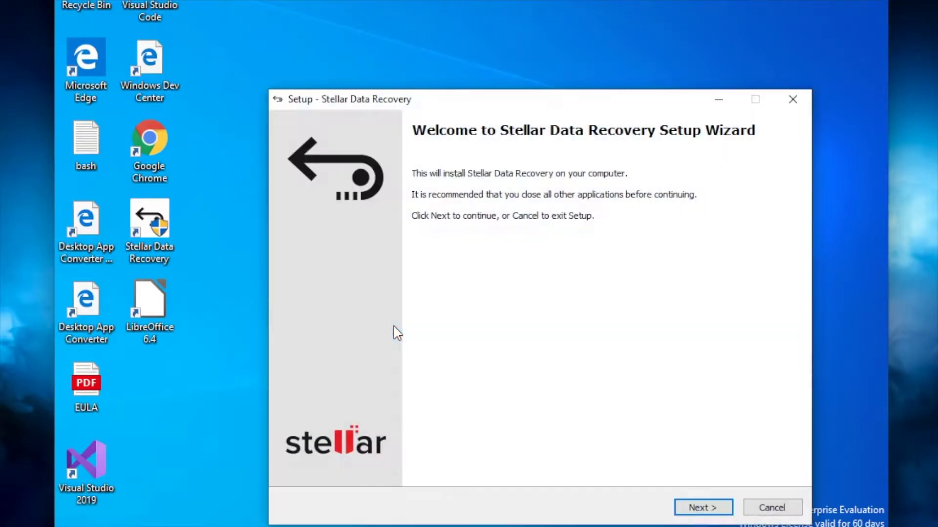
Continue past the setup welcome page, go through the license agreement to its end, and proceed with it accepted.
{"action": "left_click_drag", "start_coordinate": [494, 105], "coordinate": [440, 64]}
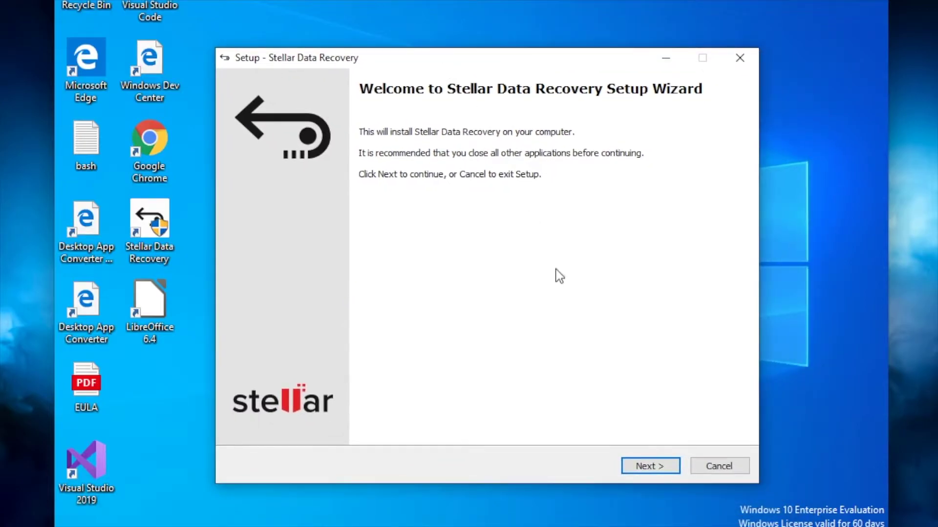
{"action": "left_click", "coordinate": [644, 466]}
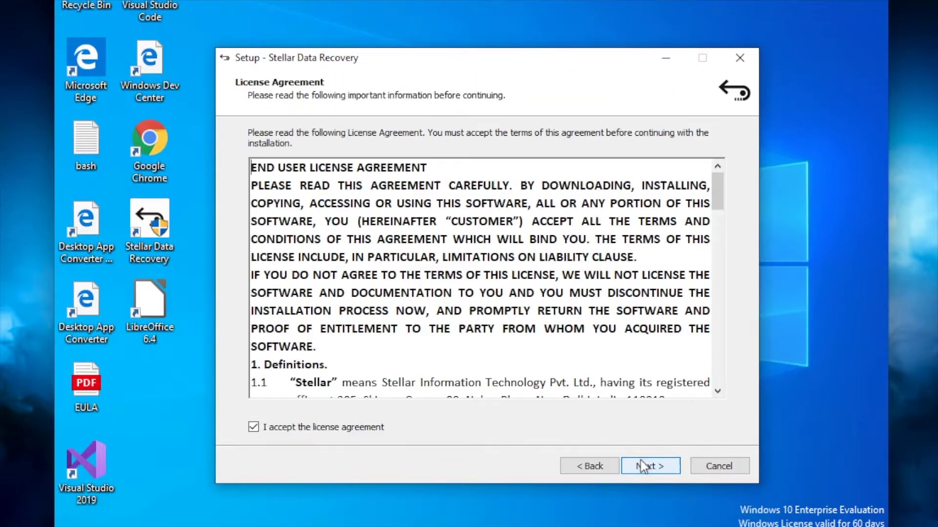
{"action": "left_click_drag", "start_coordinate": [717, 182], "coordinate": [722, 385]}
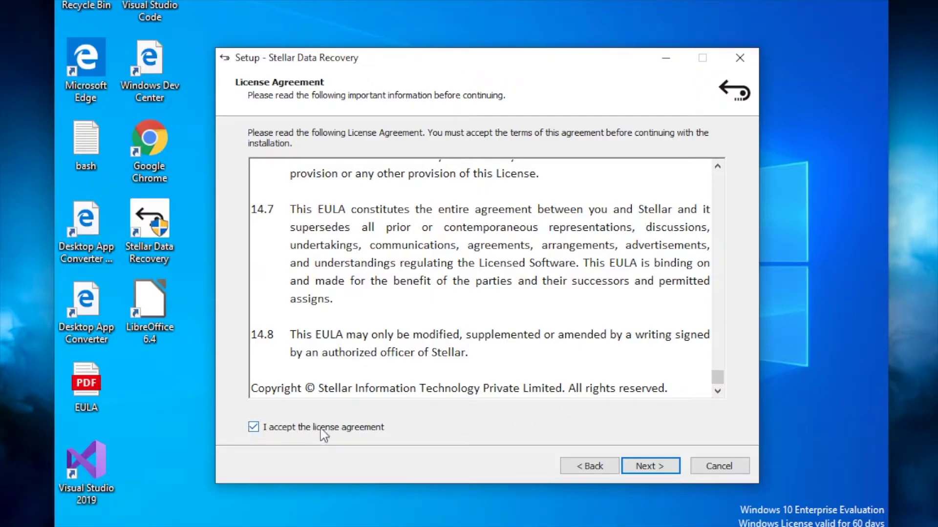
{"action": "left_click", "coordinate": [631, 467]}
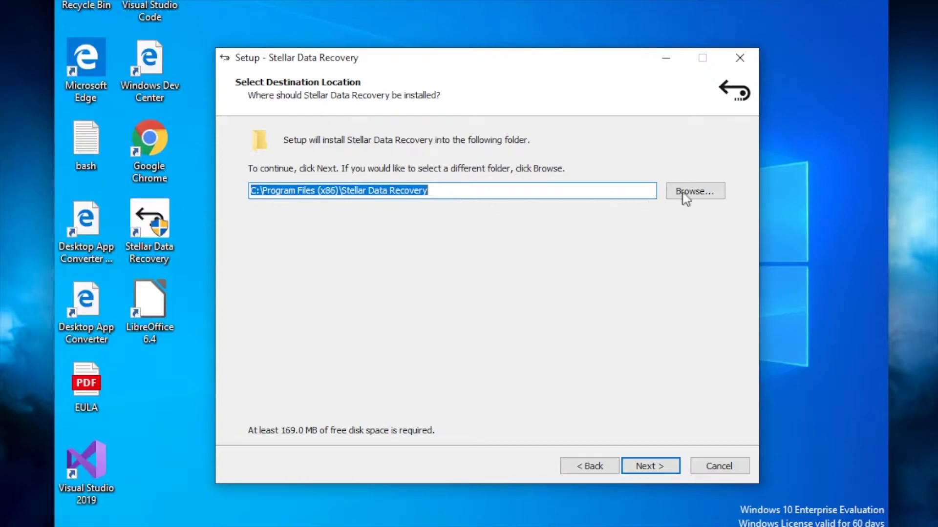
Check the folder choices for the installation destination, and exit the setup without installing.
{"action": "left_click", "coordinate": [697, 192]}
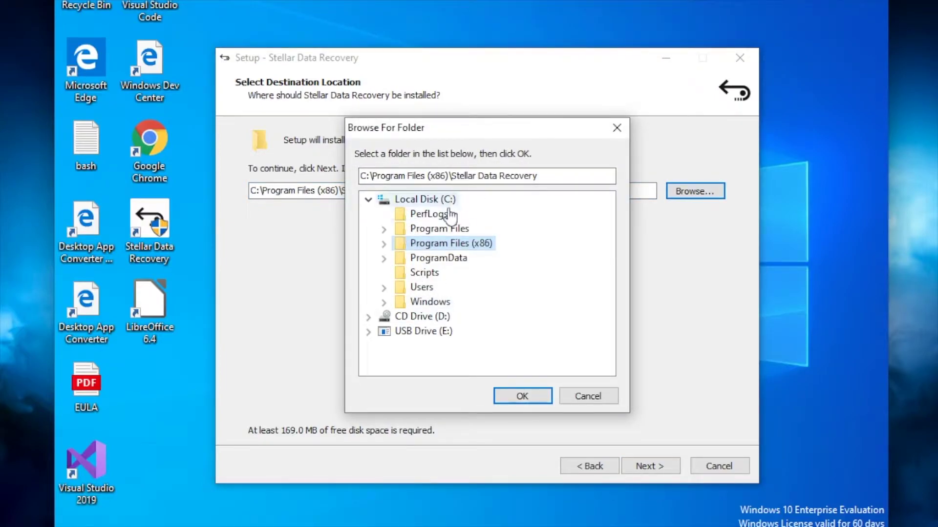
{"action": "left_click", "coordinate": [588, 400]}
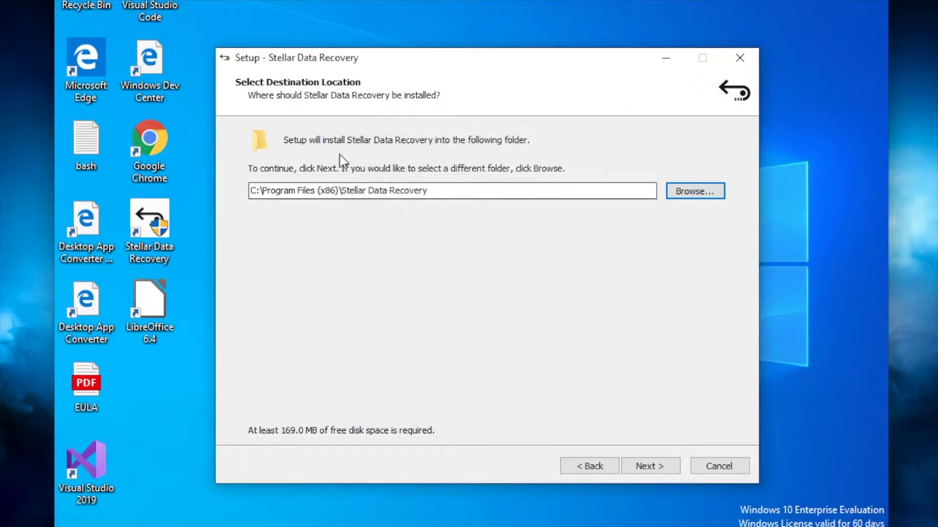
{"action": "left_click", "coordinate": [720, 467]}
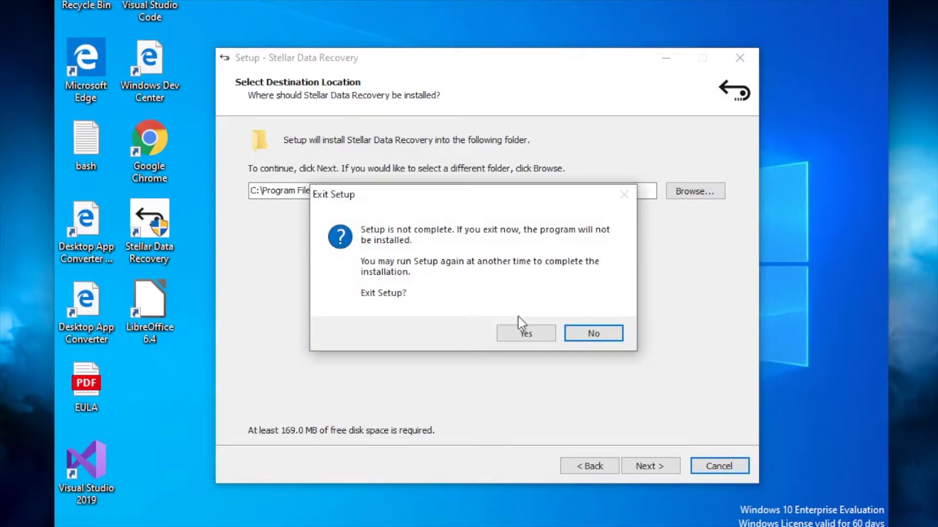
{"action": "left_click", "coordinate": [523, 333]}
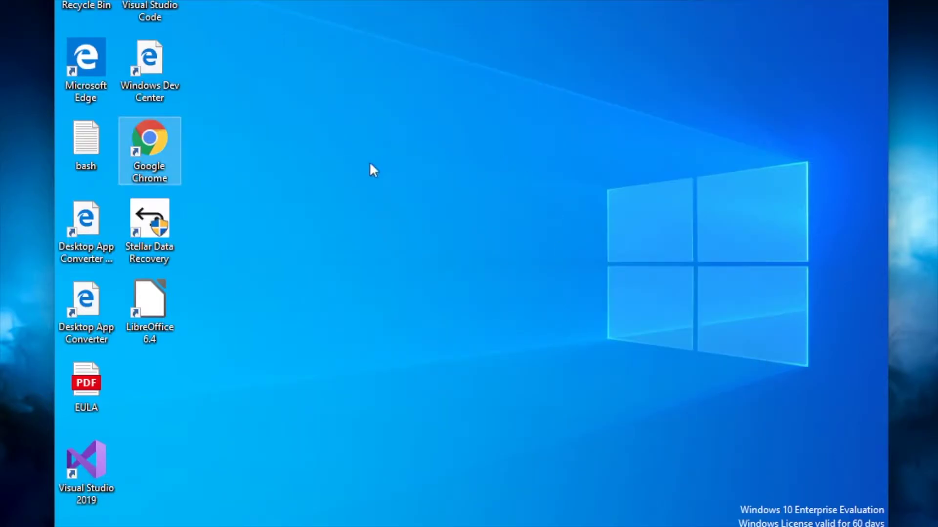
Launch the installed Stellar Data Recovery program and allow it to make changes to the device.
{"action": "double_click", "coordinate": [146, 222]}
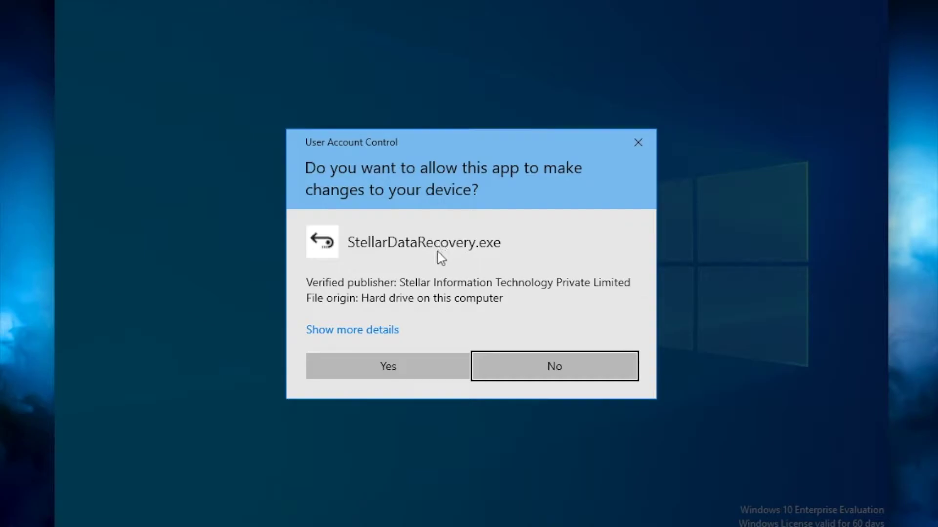
{"action": "left_click", "coordinate": [386, 365]}
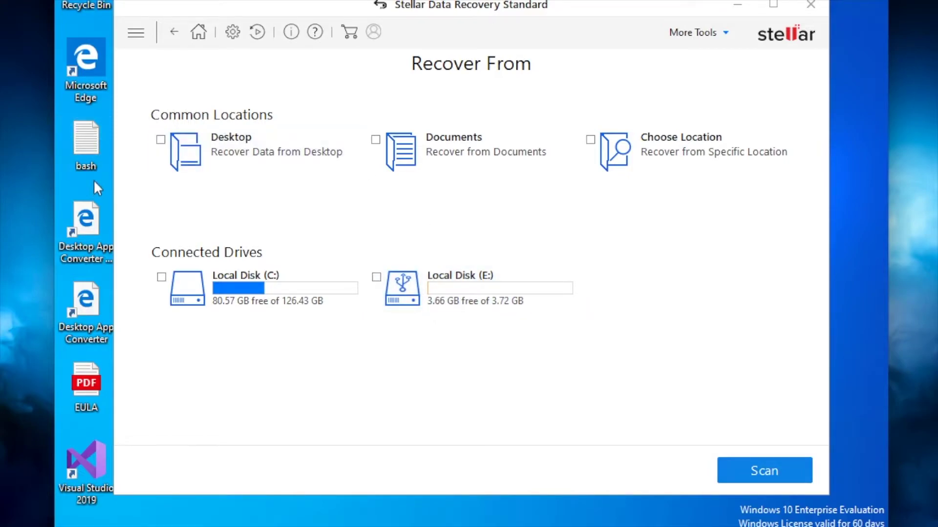
Scan only the USB drive Local Disk (E:) with Deep Scan off, and dismiss the scan completion message.
{"action": "left_click", "coordinate": [161, 139]}
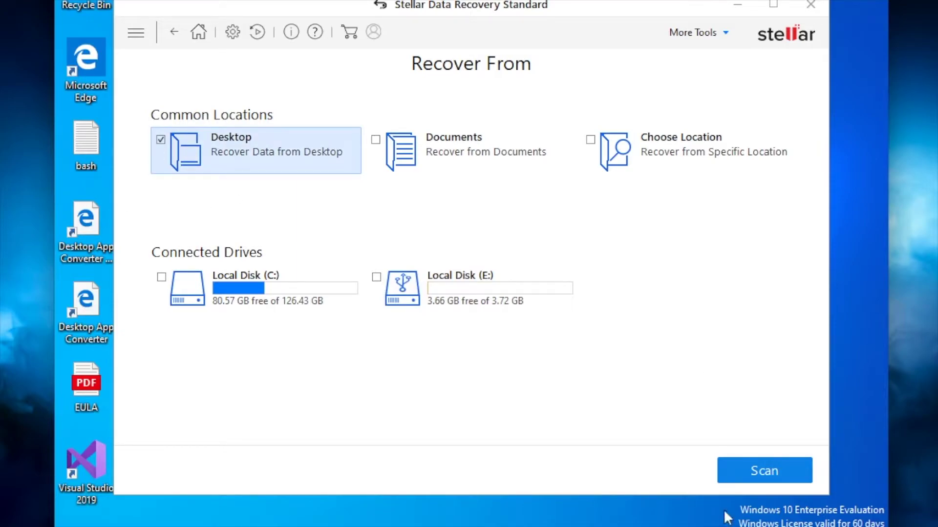
{"action": "left_click", "coordinate": [160, 141]}
{"action": "left_click", "coordinate": [376, 277]}
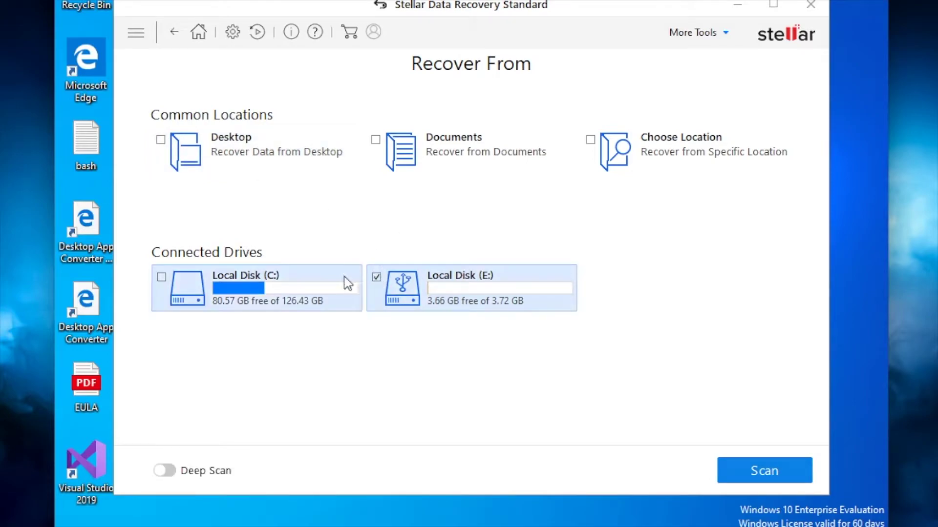
{"action": "left_click", "coordinate": [166, 470]}
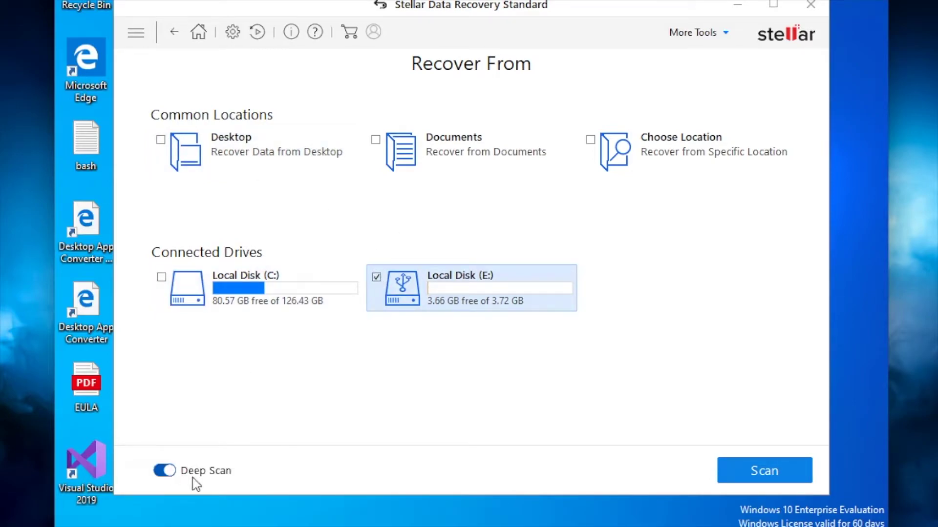
{"action": "left_click", "coordinate": [162, 472]}
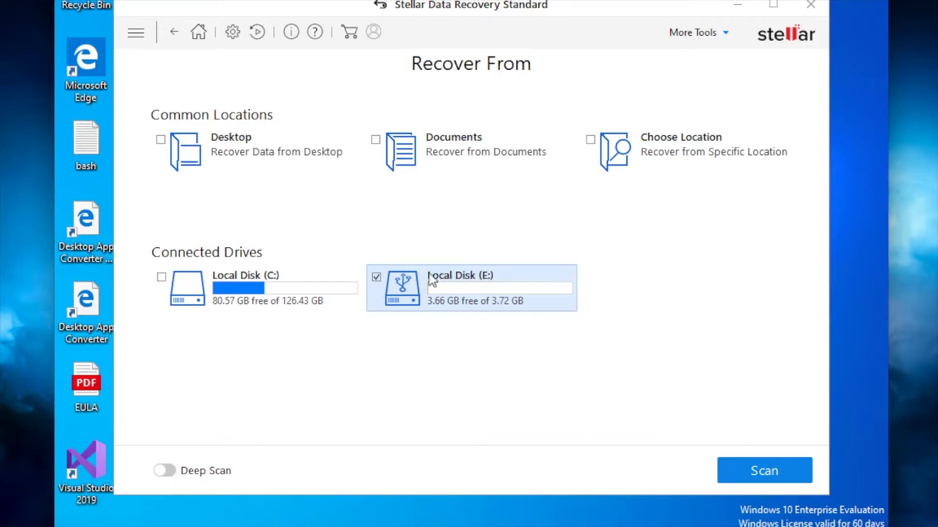
{"action": "left_click", "coordinate": [757, 467]}
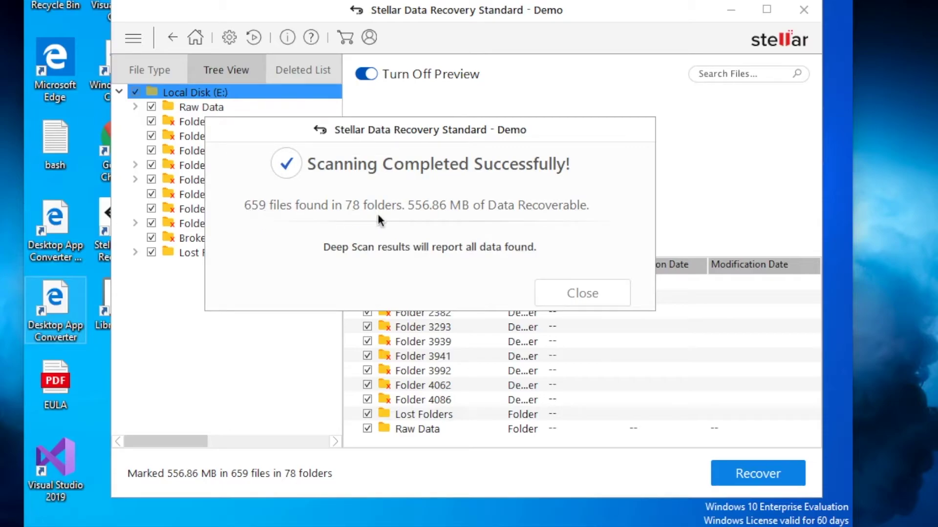
{"action": "left_click", "coordinate": [580, 295]}
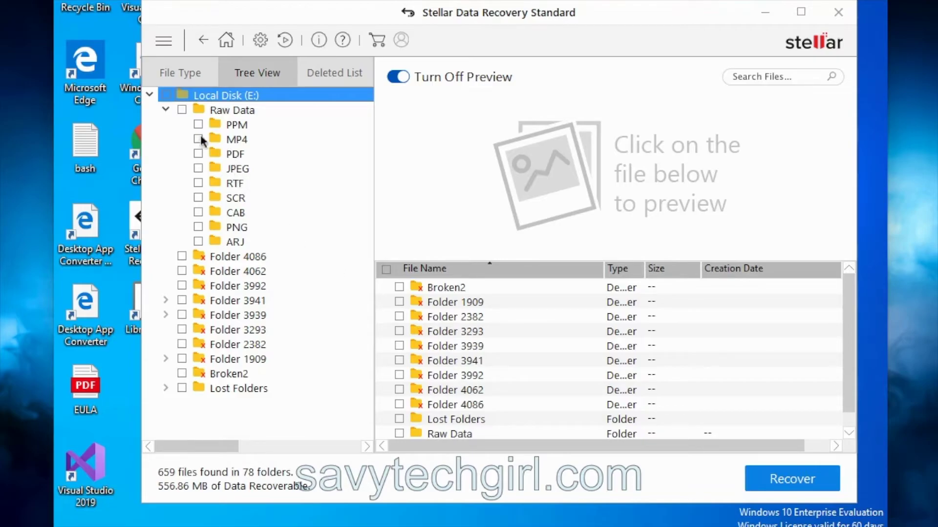
Examine the contents of Folder 427 and Folder 508 within Lost Folders.
{"action": "left_click", "coordinate": [166, 109]}
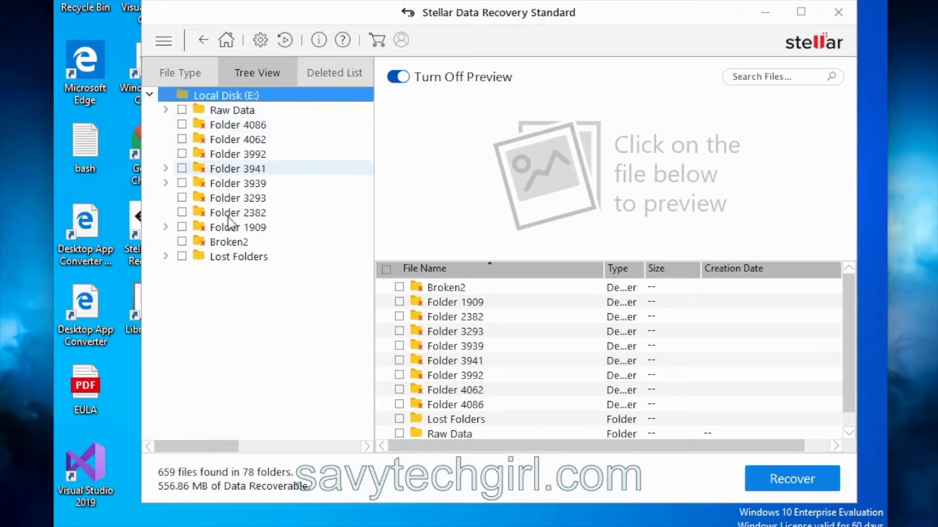
{"action": "left_click", "coordinate": [165, 256]}
{"action": "left_click", "coordinate": [252, 272]}
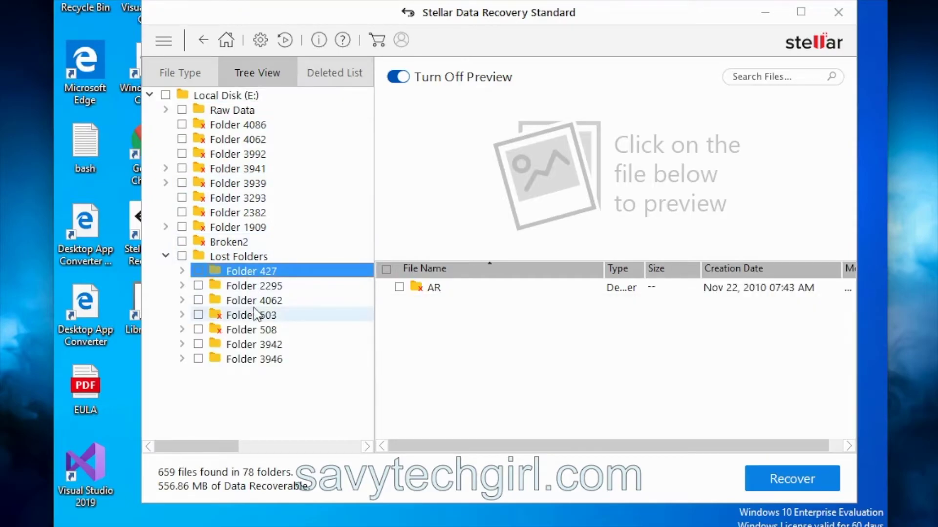
{"action": "left_click", "coordinate": [240, 330]}
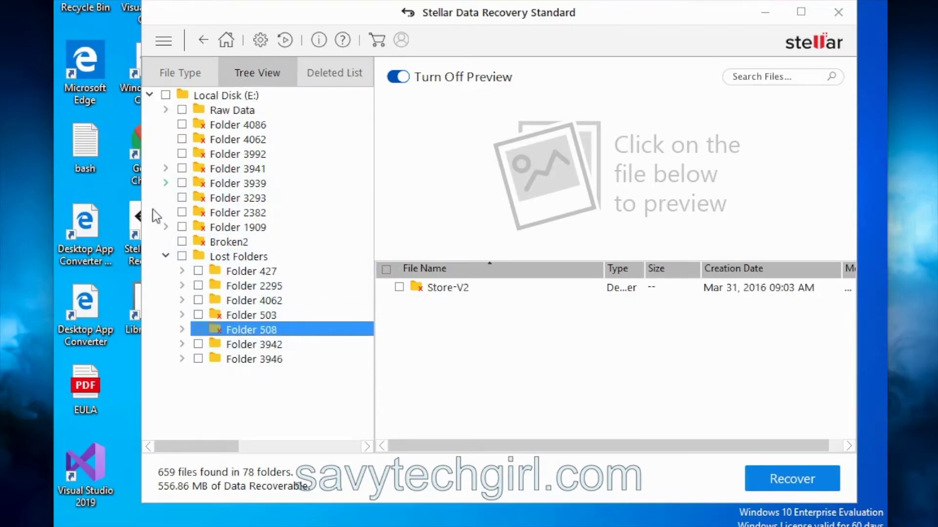
{"action": "left_click", "coordinate": [166, 257]}
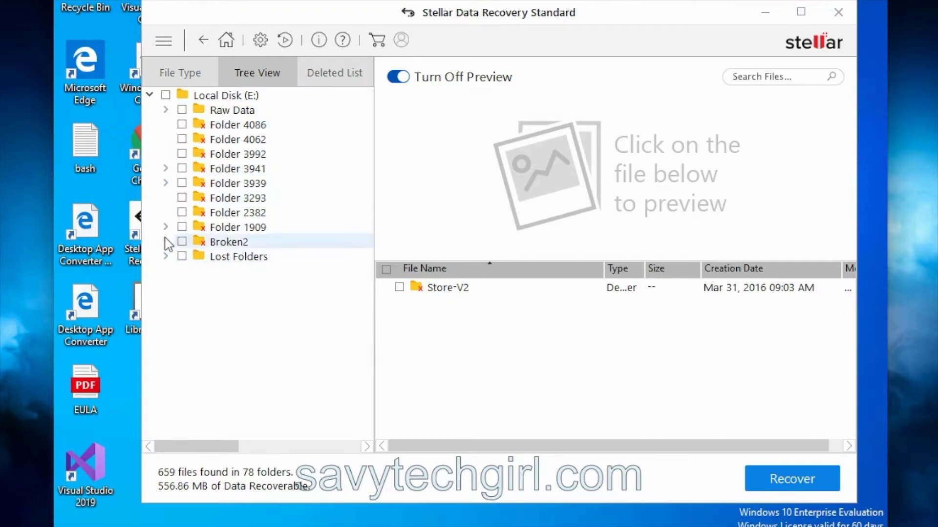
Examine the deleted files and subfolders in Folder 1909.
{"action": "left_click", "coordinate": [166, 227]}
{"action": "left_click", "coordinate": [235, 228]}
{"action": "scroll", "coordinate": [293, 263], "scroll_direction": "down", "scroll_amount": 2}
{"action": "scroll", "coordinate": [292, 262], "scroll_direction": "up", "scroll_amount": 2}
{"action": "left_click", "coordinate": [166, 228]}
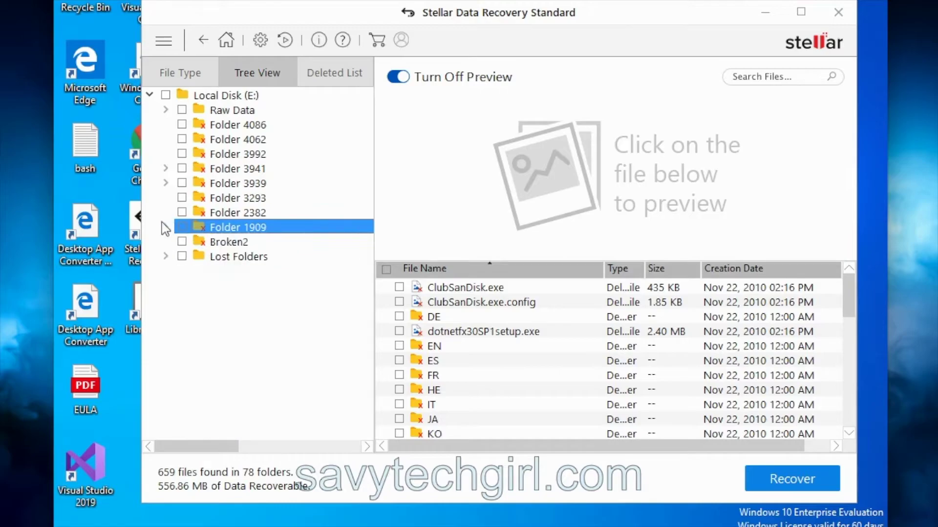
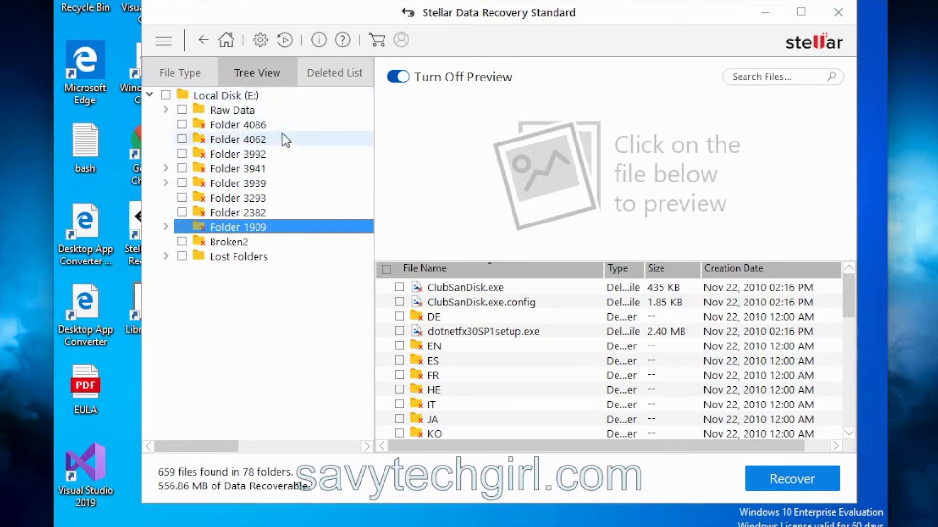
{"action": "left_click", "coordinate": [166, 96]}
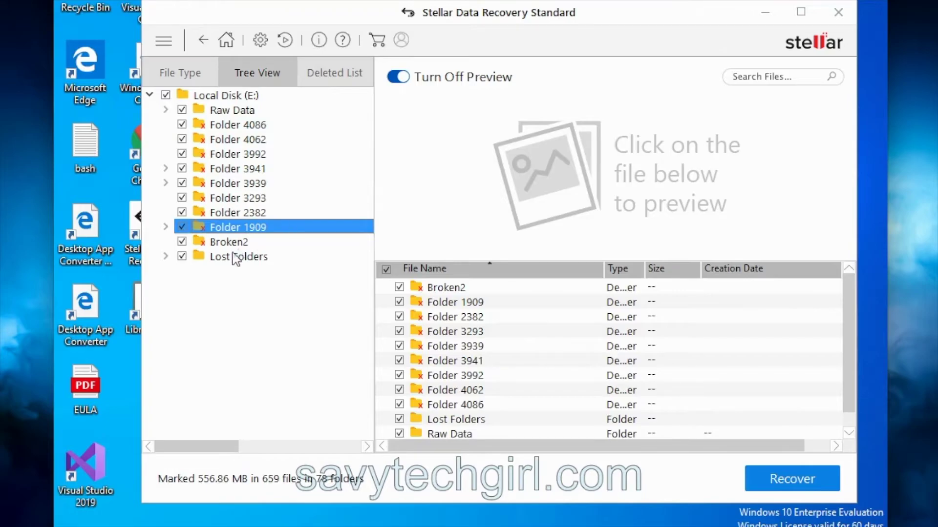
{"action": "left_click_drag", "start_coordinate": [351, 16], "coordinate": [345, 8]}
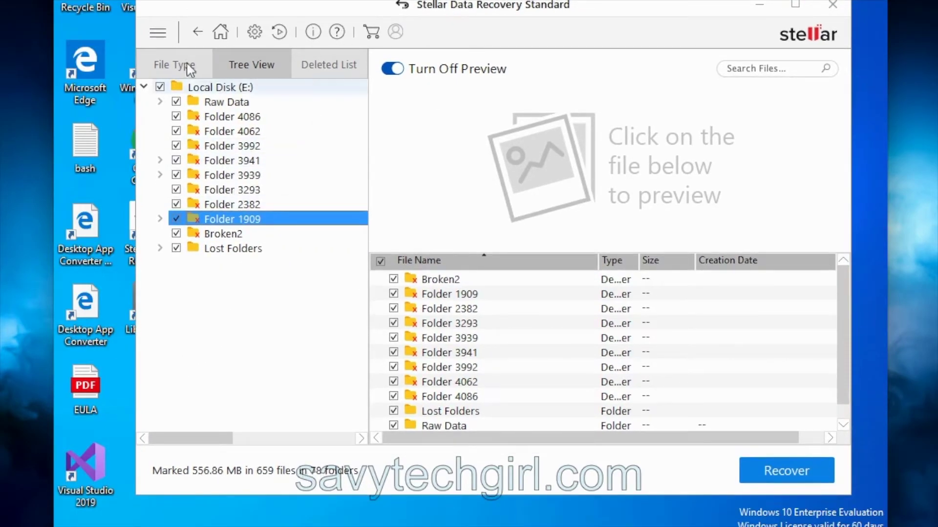
{"action": "left_click", "coordinate": [159, 86]}
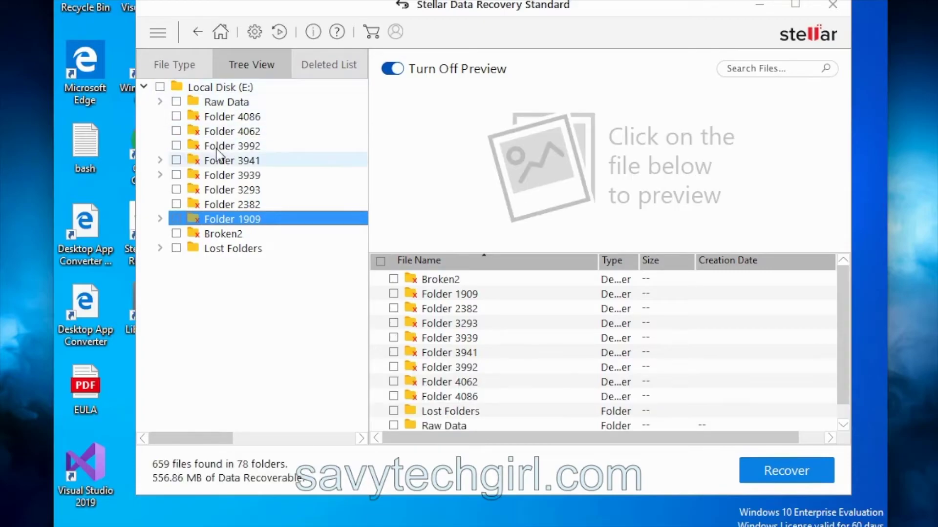
Mark the Raw Data folder for recovery and save its files to the Desktop folder.
{"action": "left_click", "coordinate": [175, 102]}
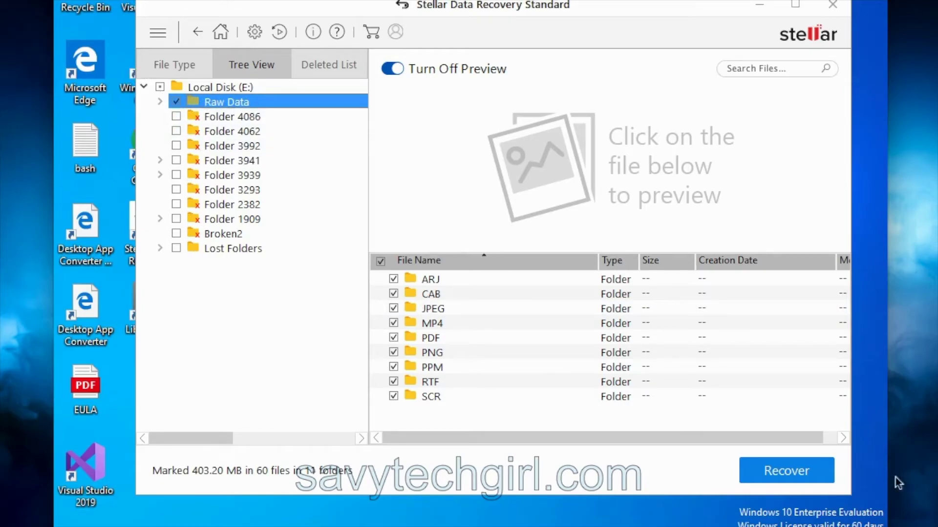
{"action": "left_click", "coordinate": [786, 472]}
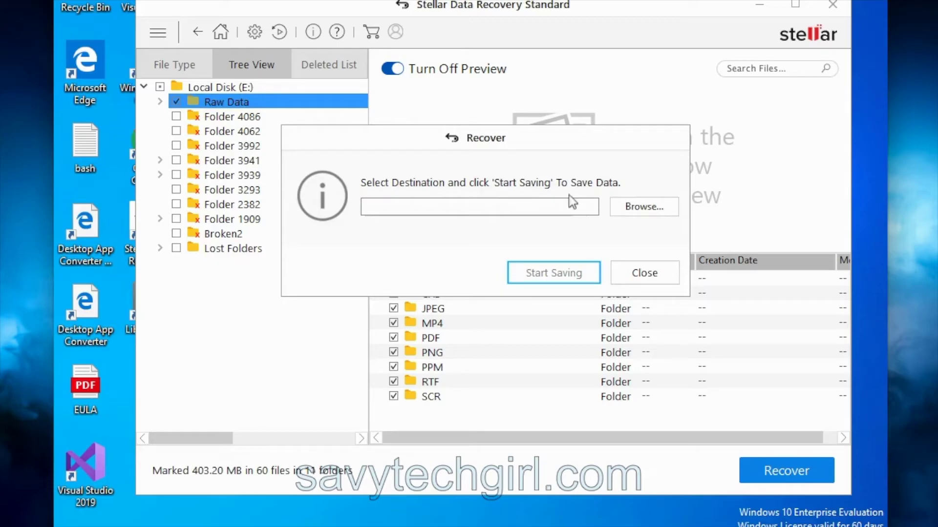
{"action": "left_click", "coordinate": [643, 208]}
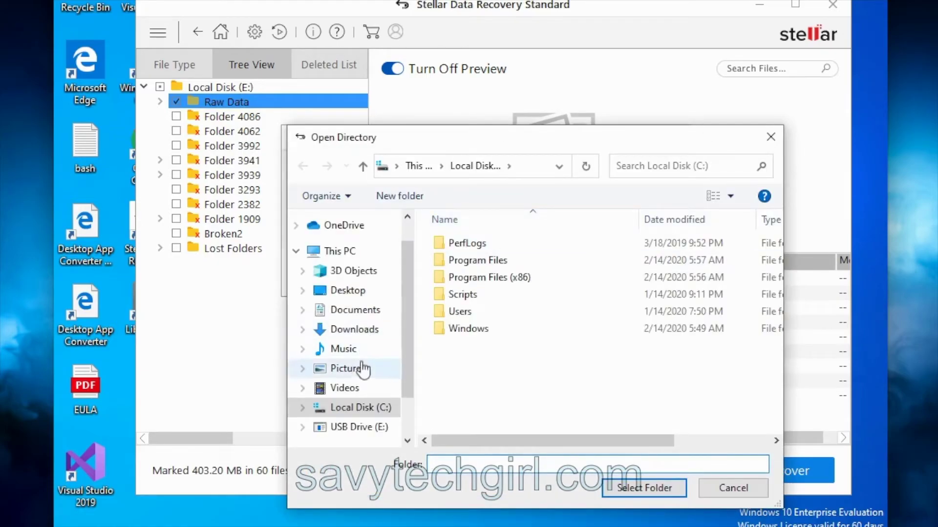
{"action": "left_click", "coordinate": [343, 295]}
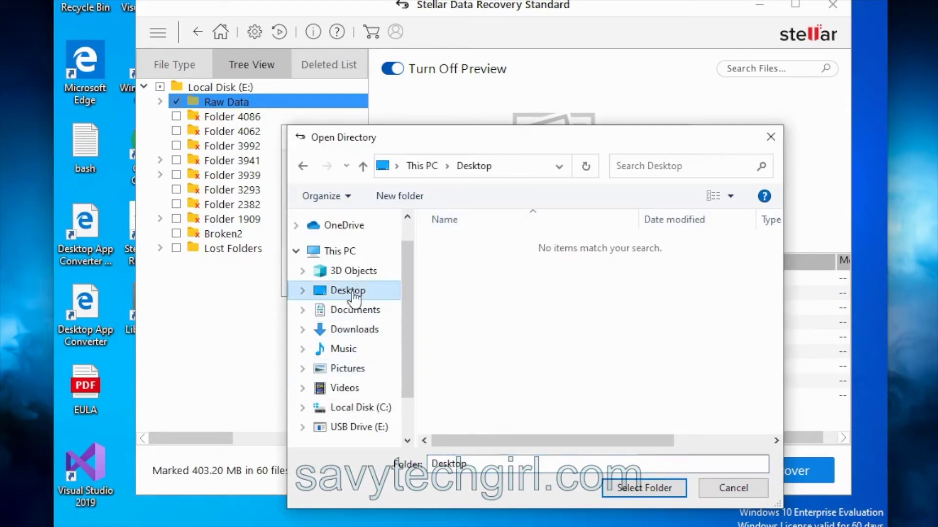
{"action": "left_click", "coordinate": [638, 490]}
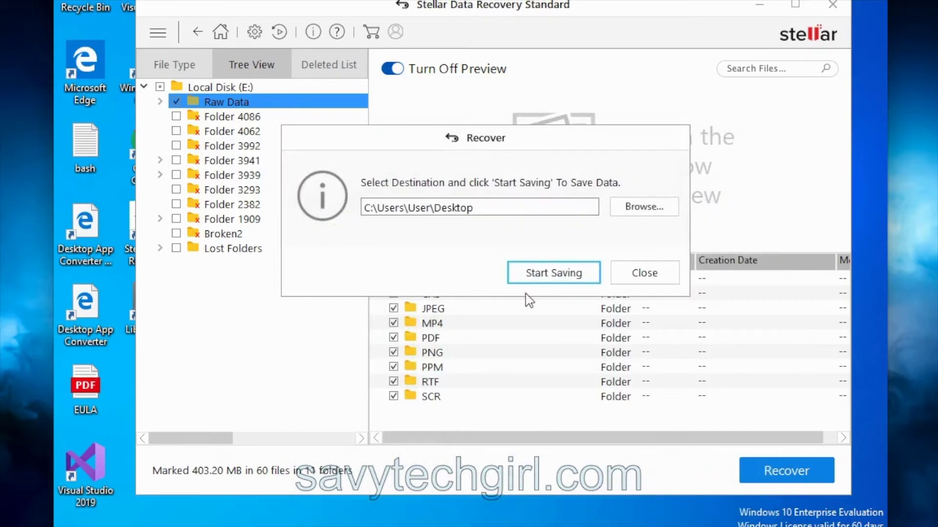
{"action": "left_click", "coordinate": [537, 274]}
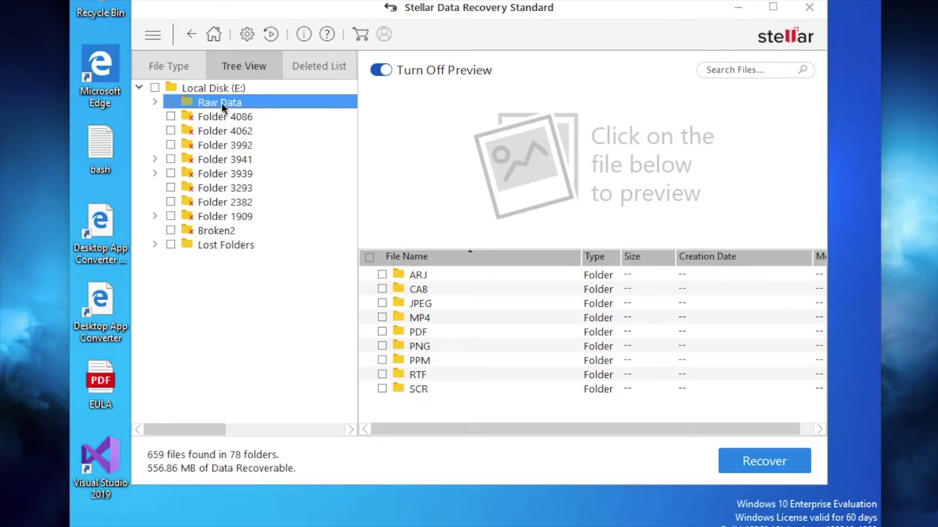
Switch to File Explorer and look at the recovered folders inside Raw Data in the #Root folder.
{"action": "left_click", "coordinate": [737, 7]}
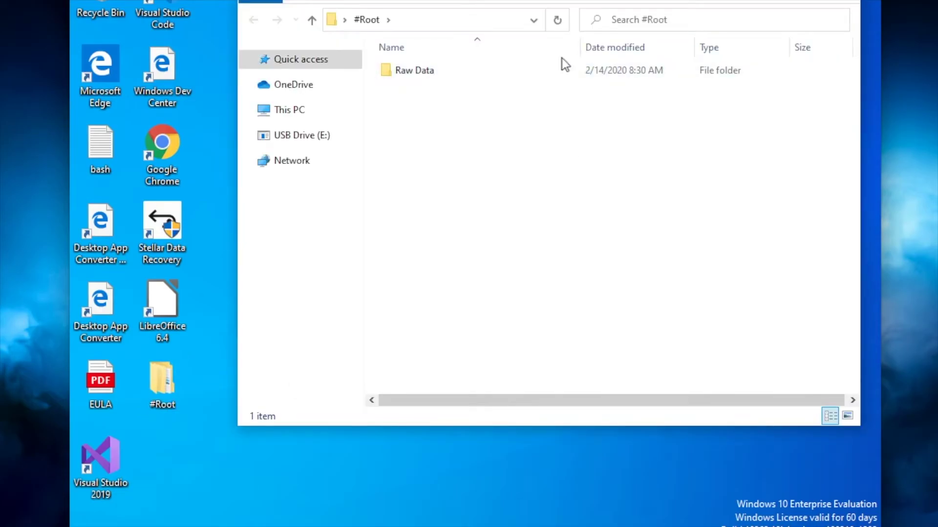
{"action": "left_click_drag", "start_coordinate": [495, 0], "coordinate": [441, 2]}
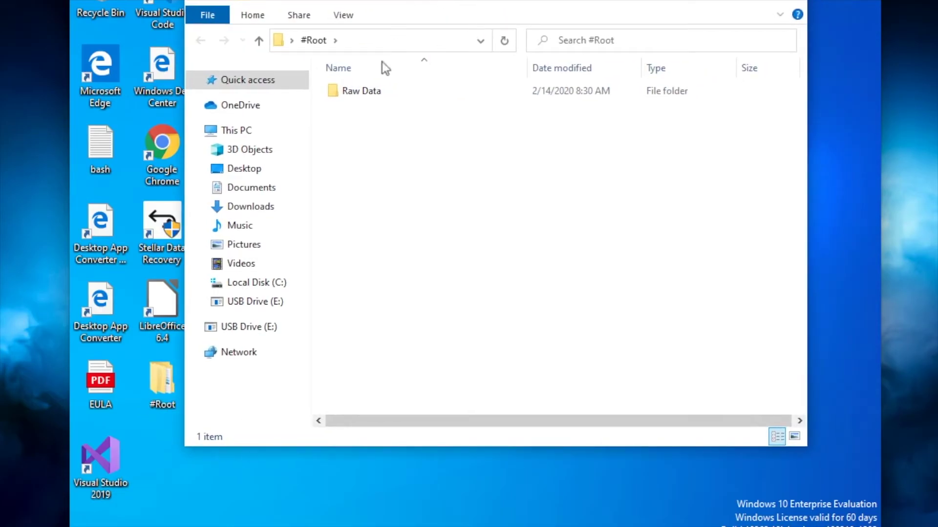
{"action": "mouse_move", "coordinate": [360, 93]}
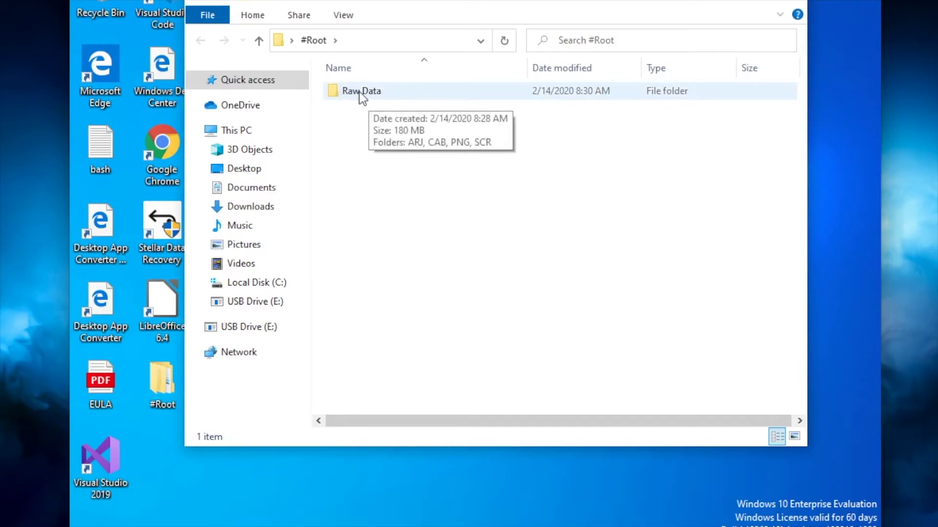
{"action": "double_click", "coordinate": [359, 92]}
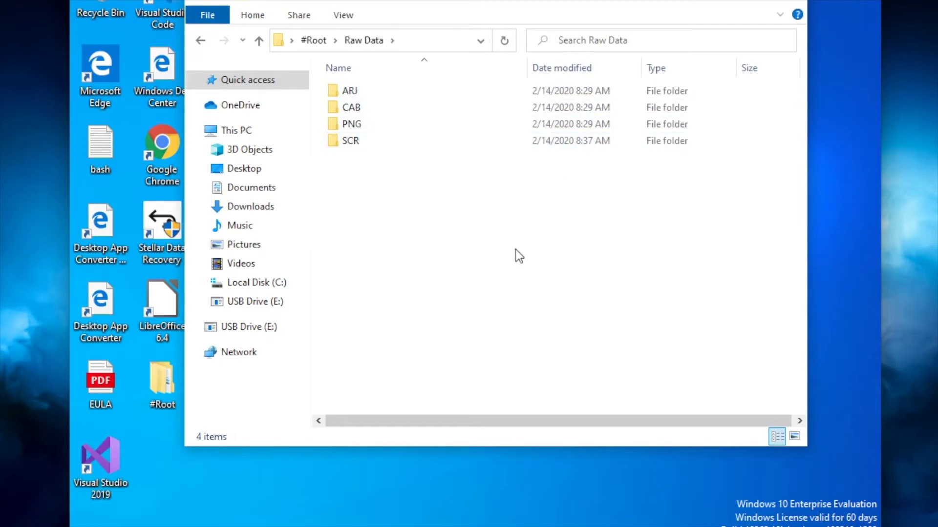
Switch back to Stellar Data Recovery and mark everything on Local Disk (E:) for recovery.
{"action": "left_click", "coordinate": [692, 468]}
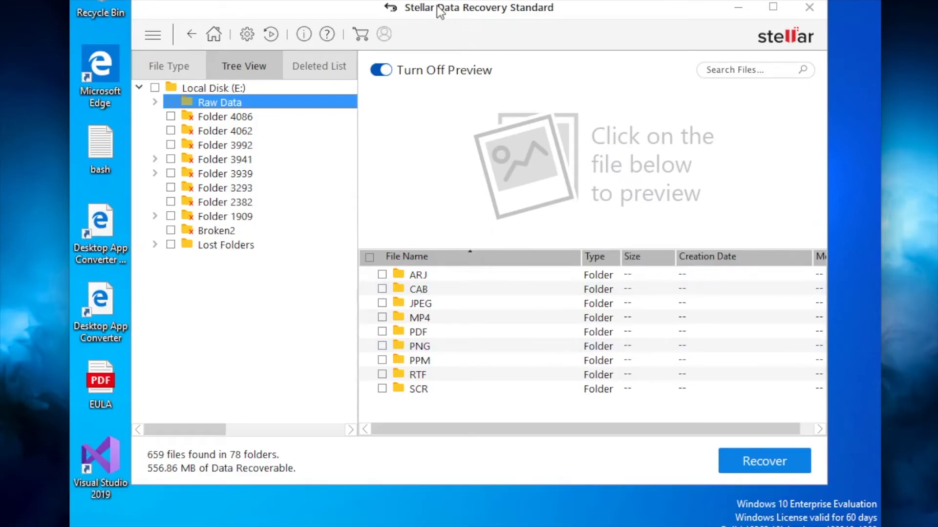
{"action": "left_click_drag", "start_coordinate": [439, 9], "coordinate": [438, 0]}
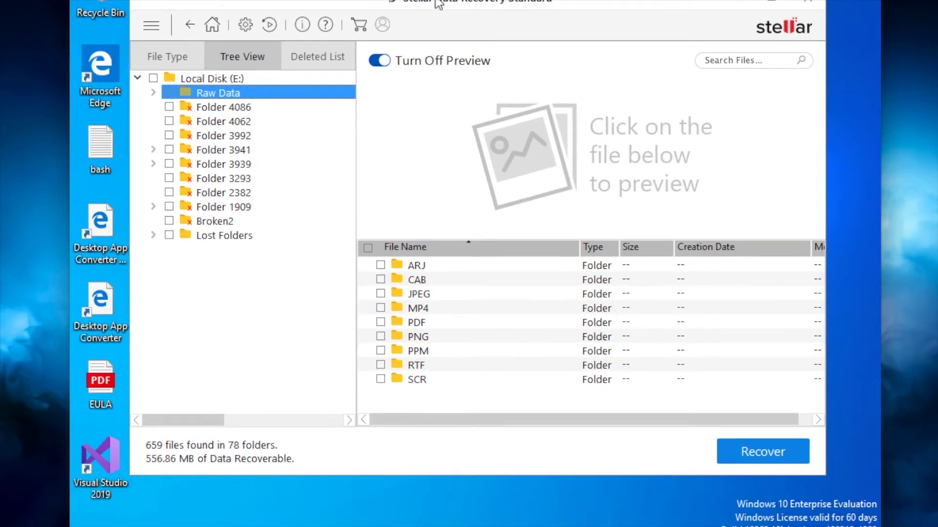
{"action": "left_click", "coordinate": [153, 78]}
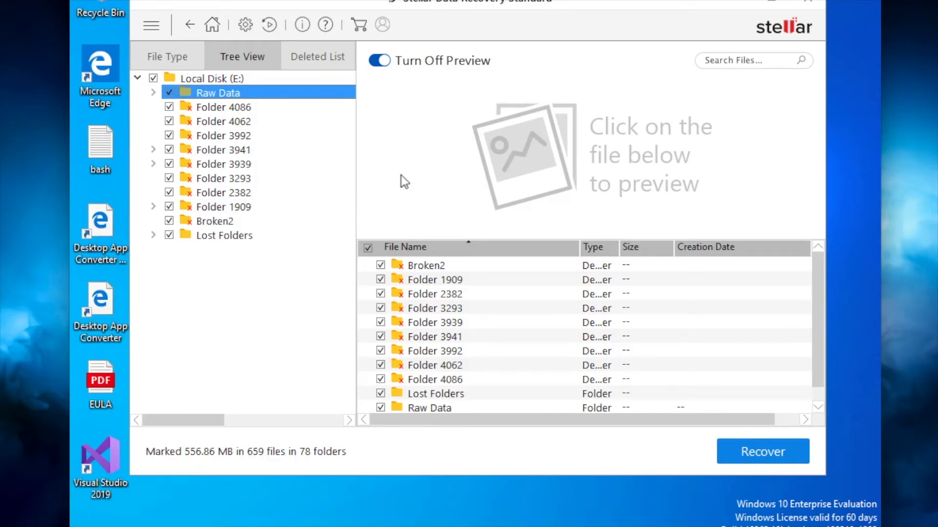
{"action": "left_click", "coordinate": [188, 27]}
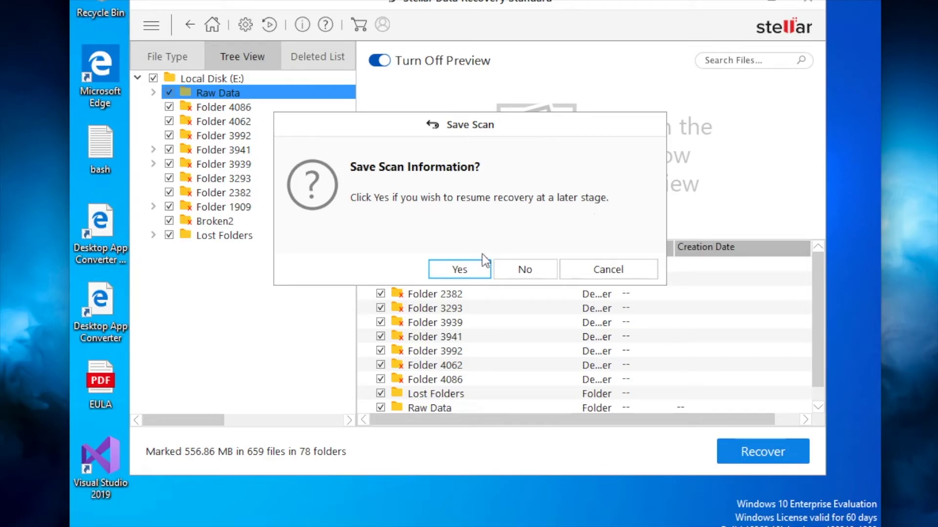
{"action": "left_click", "coordinate": [456, 269]}
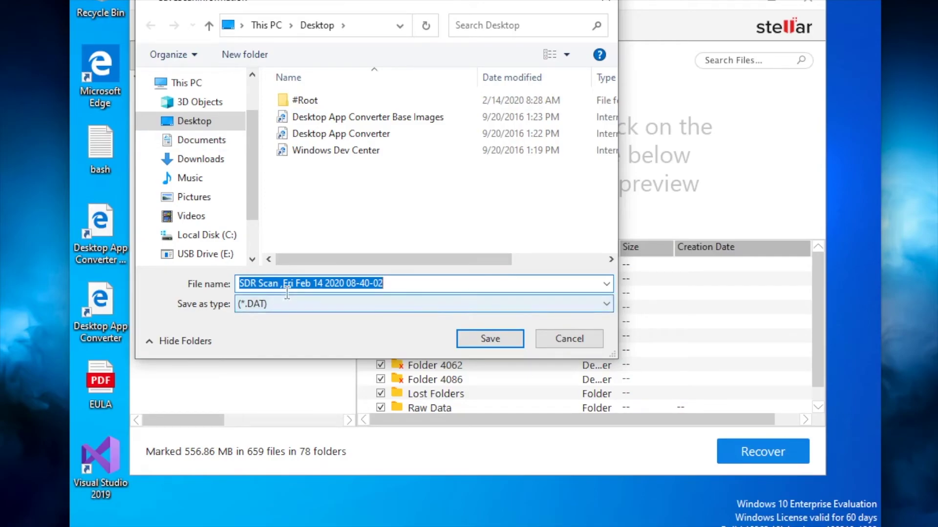
{"action": "left_click", "coordinate": [489, 340]}
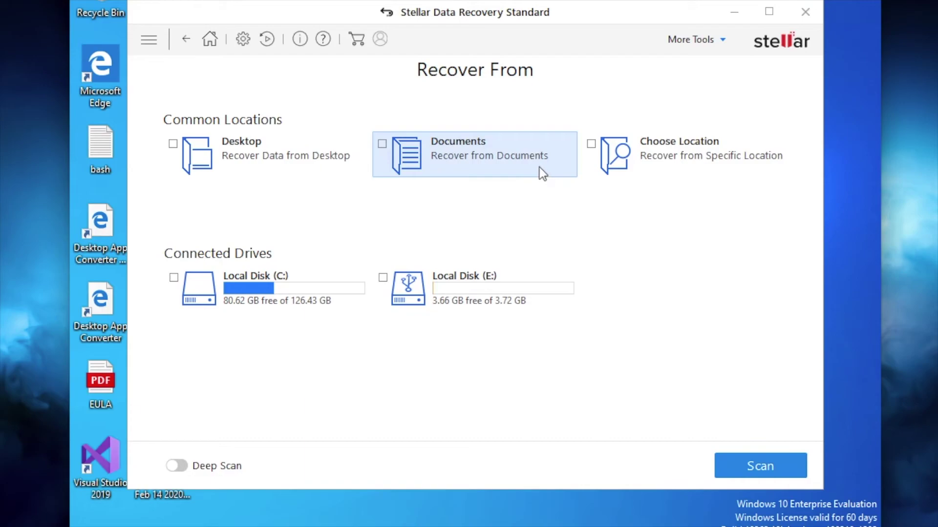
{"action": "left_click", "coordinate": [265, 40]}
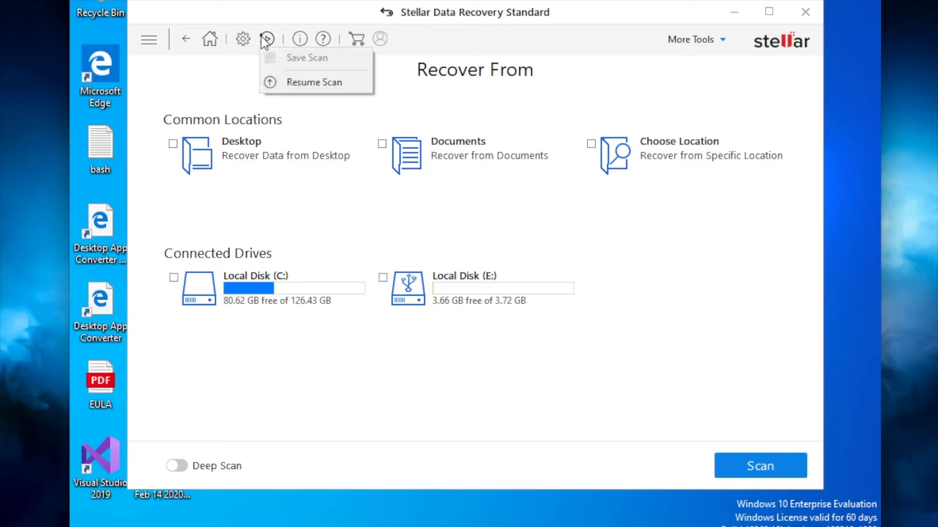
{"action": "left_click", "coordinate": [297, 84]}
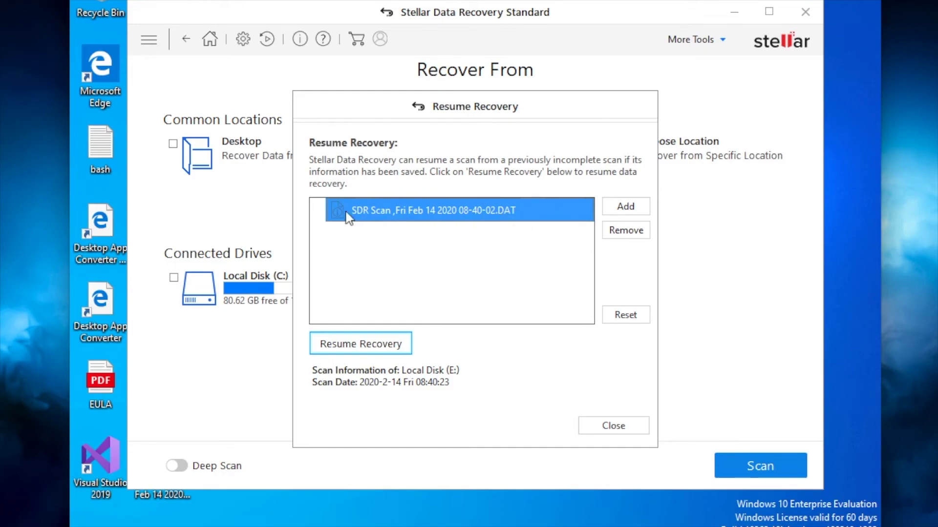
{"action": "mouse_move", "coordinate": [506, 215]}
{"action": "left_click", "coordinate": [630, 208]}
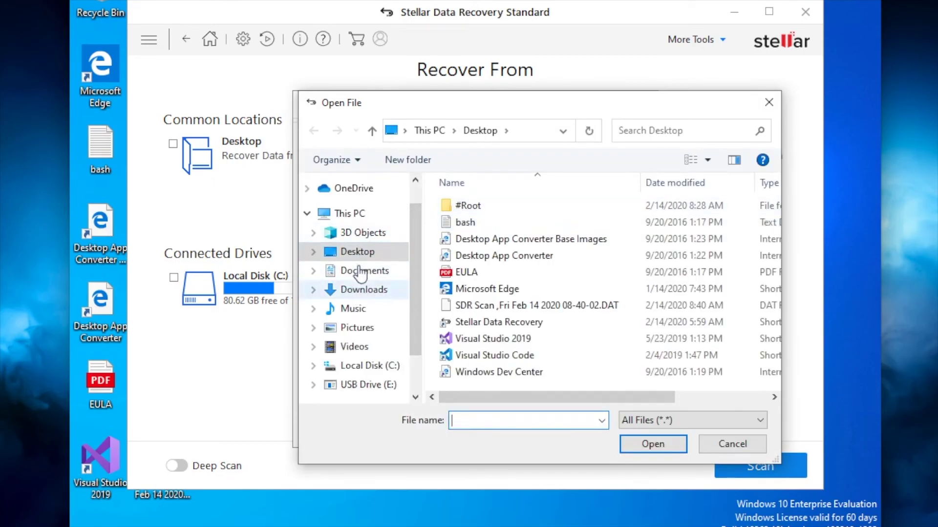
{"action": "left_click", "coordinate": [475, 302]}
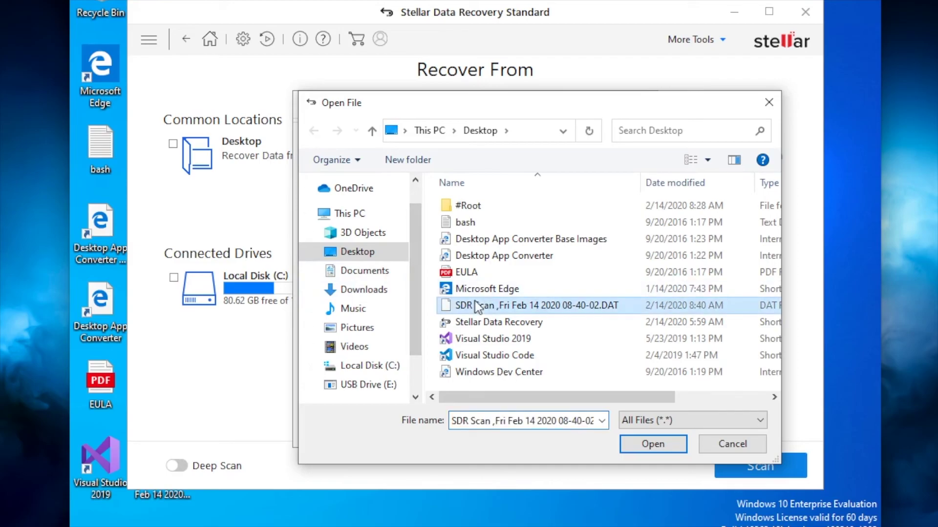
{"action": "left_click", "coordinate": [657, 443]}
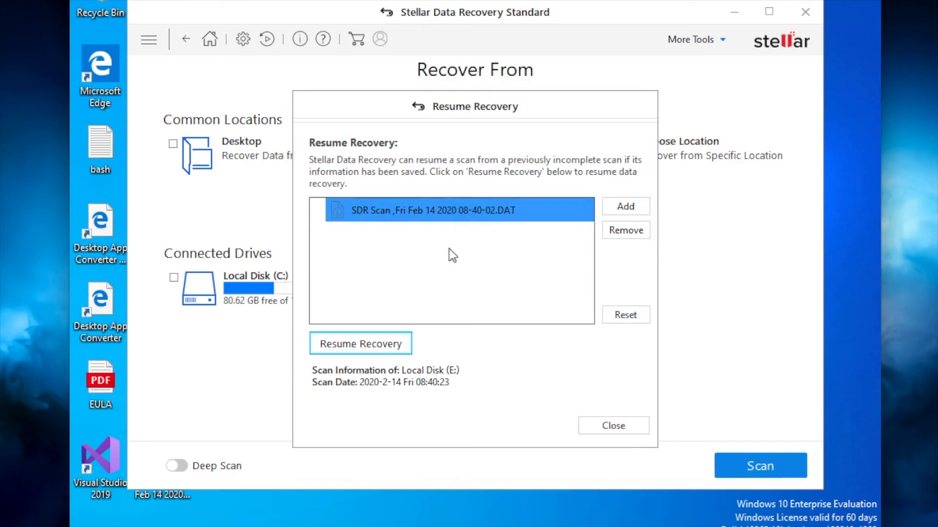
{"action": "left_click", "coordinate": [367, 346]}
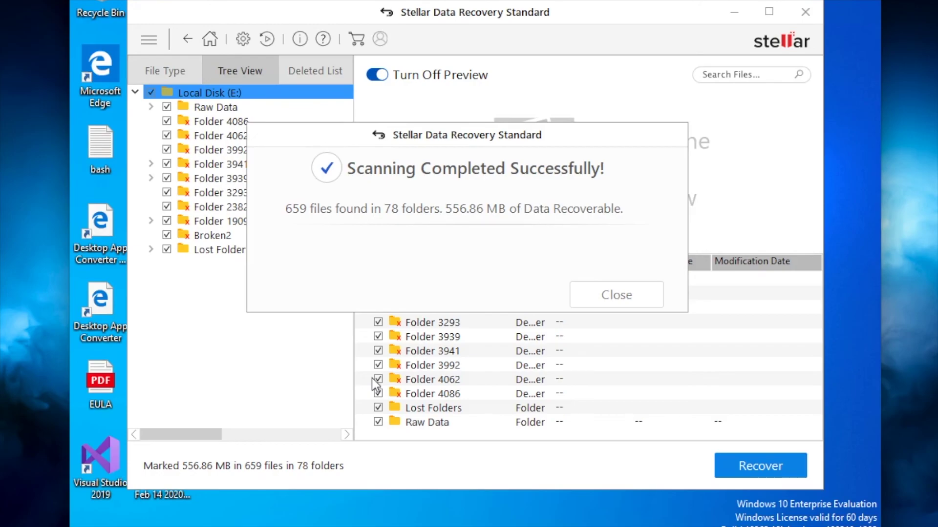
{"action": "left_click", "coordinate": [600, 297]}
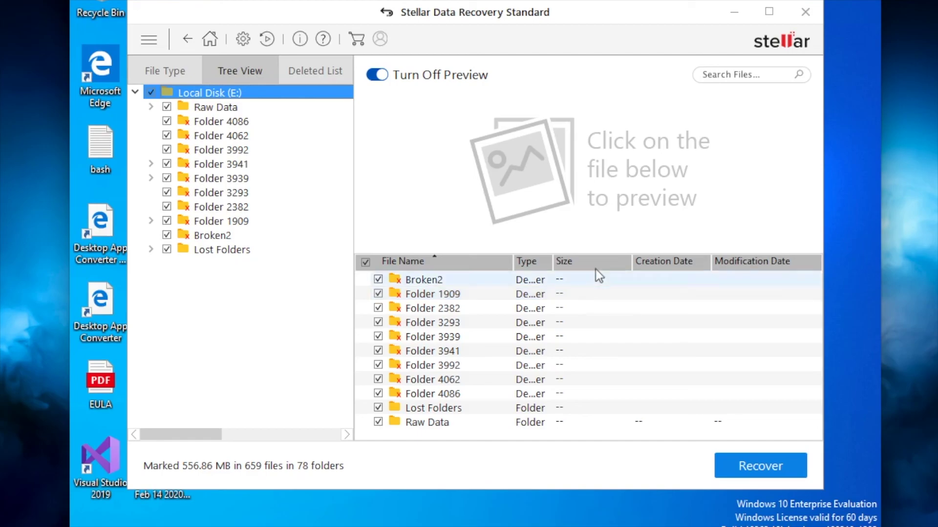
{"action": "left_click_drag", "start_coordinate": [445, 11], "coordinate": [464, 1]}
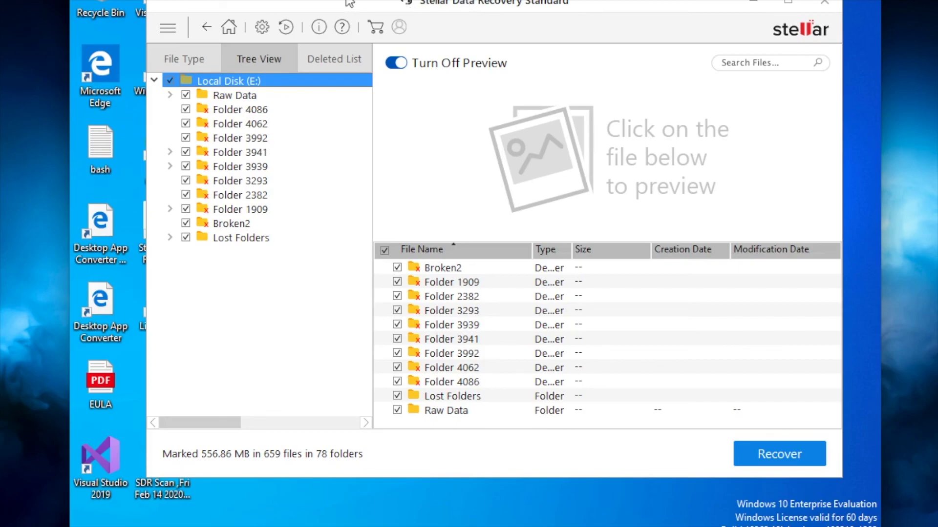
{"action": "left_click_drag", "start_coordinate": [348, 2], "coordinate": [348, 0]}
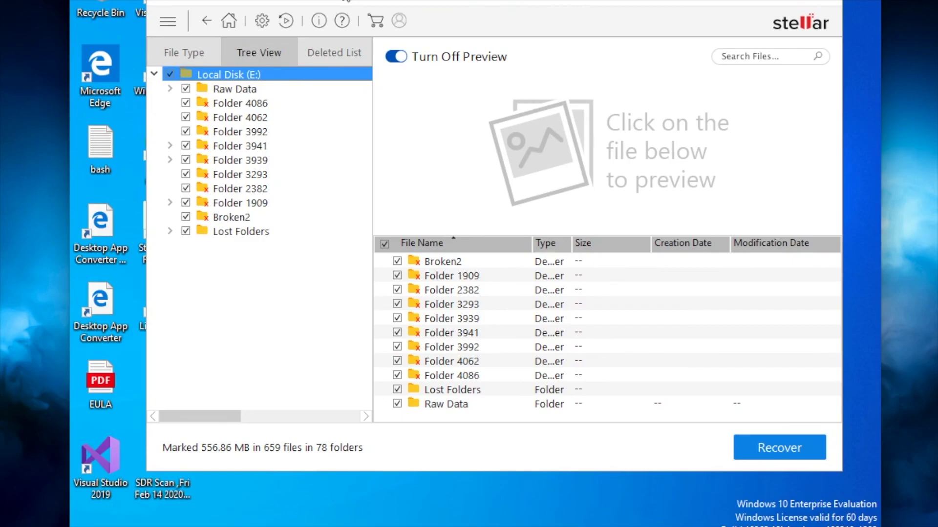
{"action": "left_click_drag", "start_coordinate": [342, 0], "coordinate": [333, 8]}
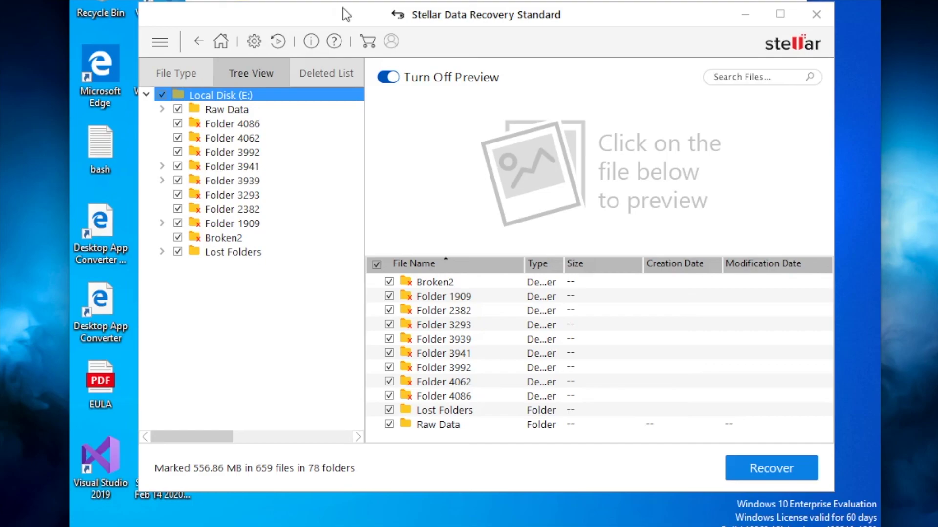
{"action": "left_click_drag", "start_coordinate": [343, 7], "coordinate": [344, 16]}
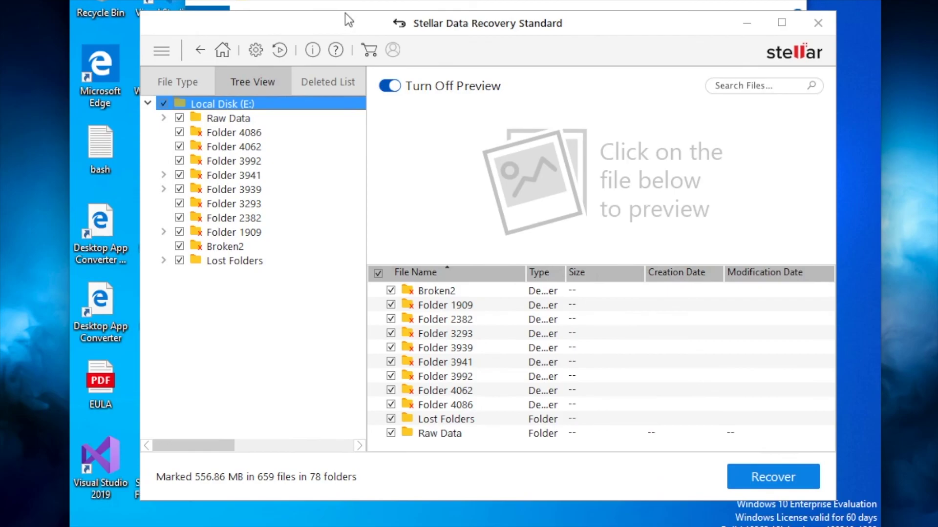